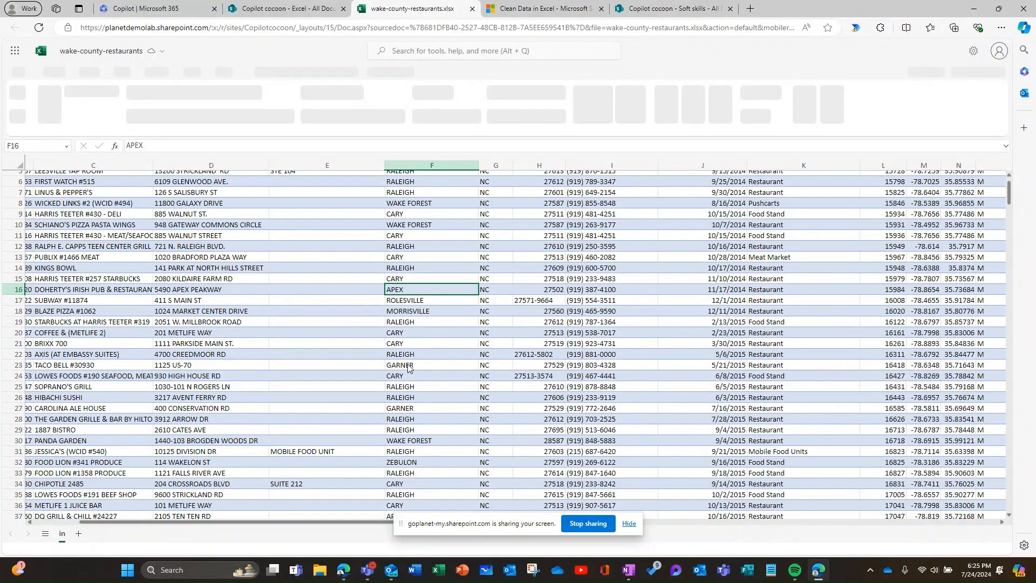
# Run Clean Data on the restaurants table and apply the suggestion to remove redundant extra spaces.
pyautogui.click(419, 279)
pyautogui.scroll(2, 419, 279)
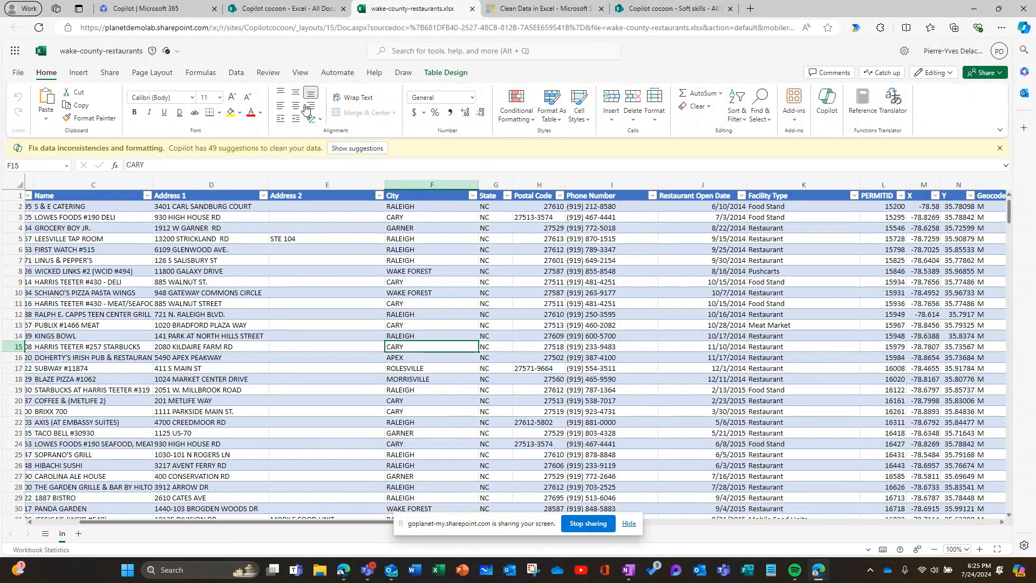
pyautogui.click(237, 71)
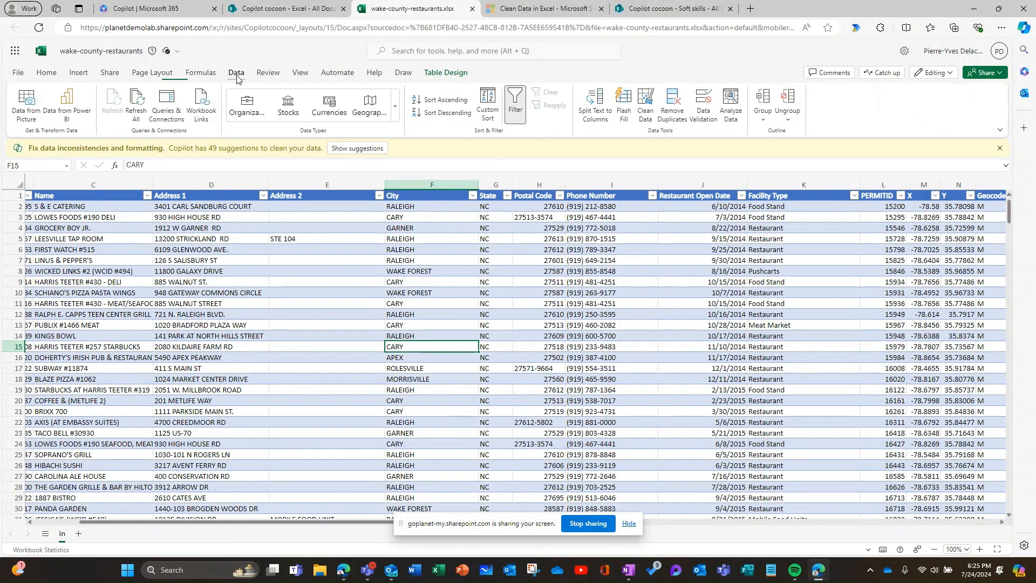
pyautogui.click(646, 105)
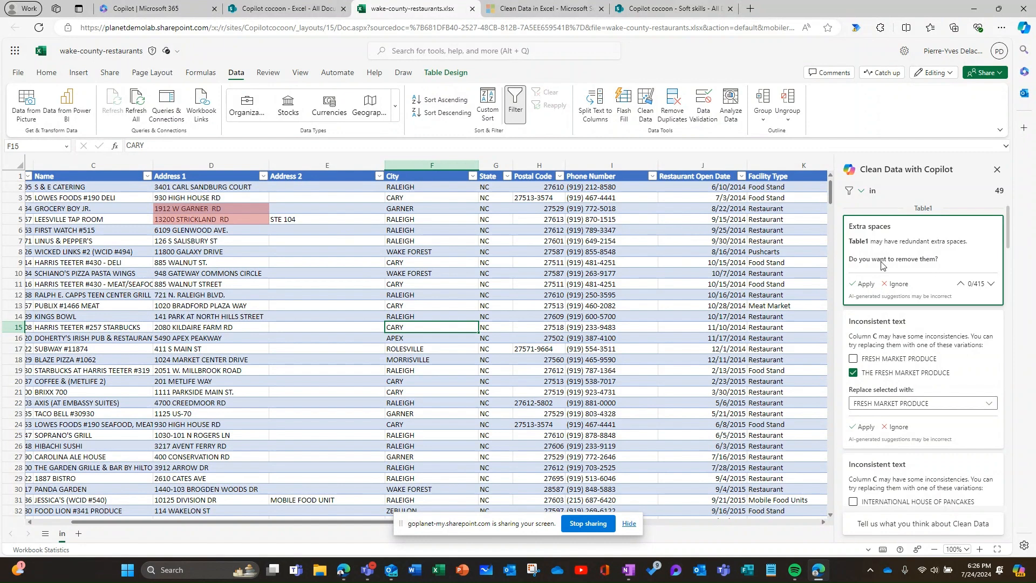
pyautogui.click(863, 285)
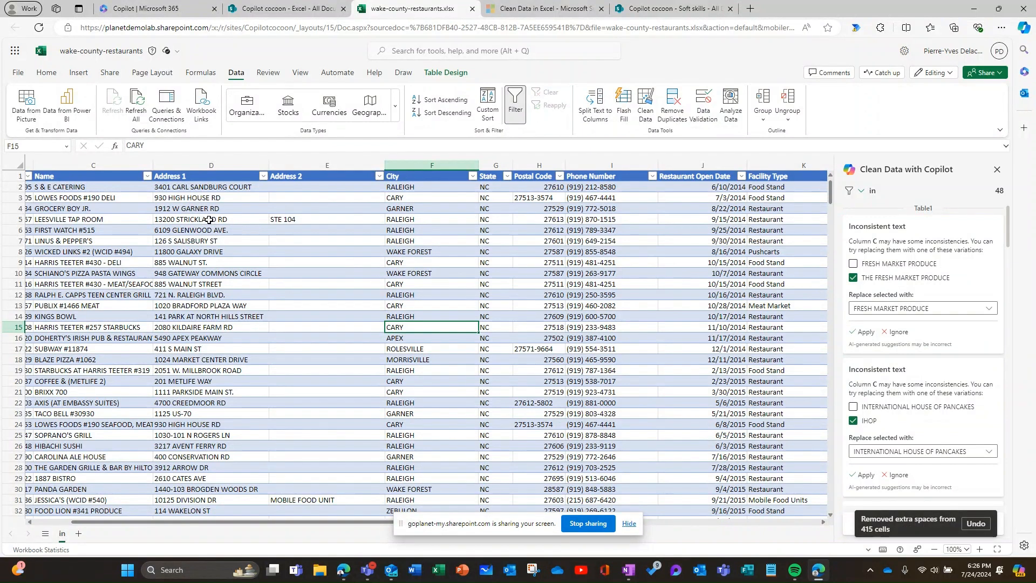
# Review the remaining inconsistent-text suggestions for the restaurant names in column C.
pyautogui.scroll(-1, 976, 474)
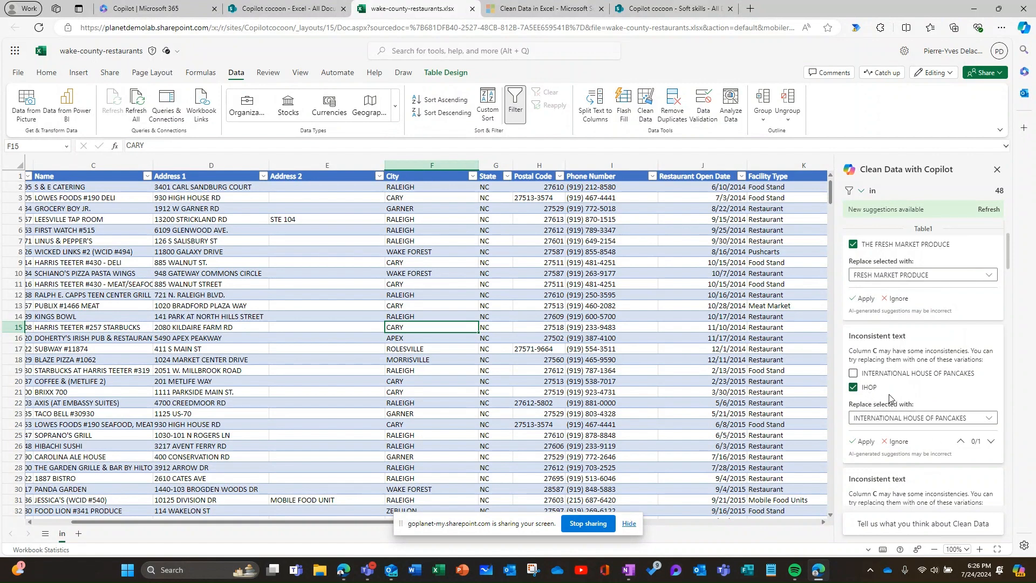
pyautogui.scroll(-5, 890, 398)
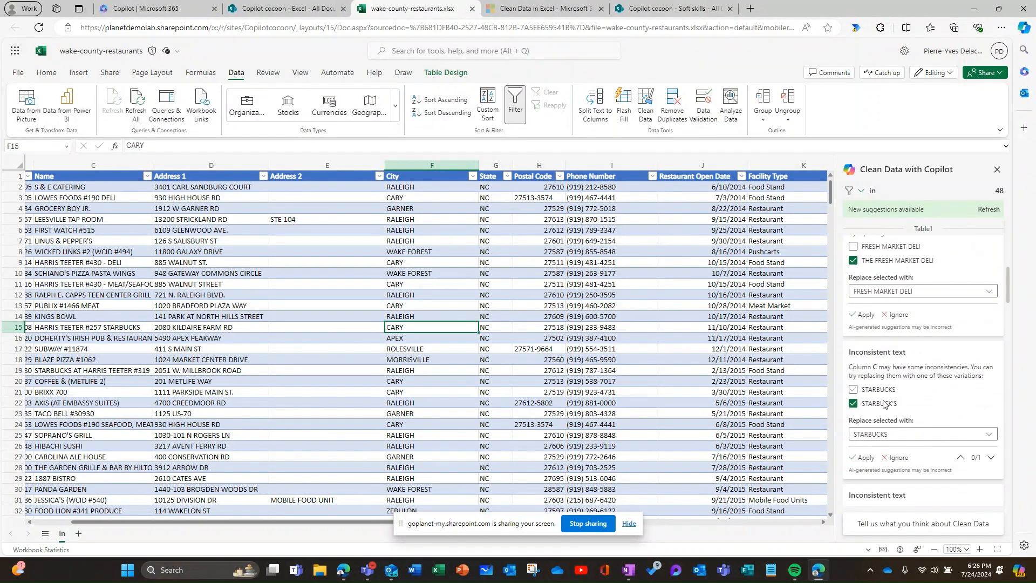
pyautogui.scroll(-2, 892, 432)
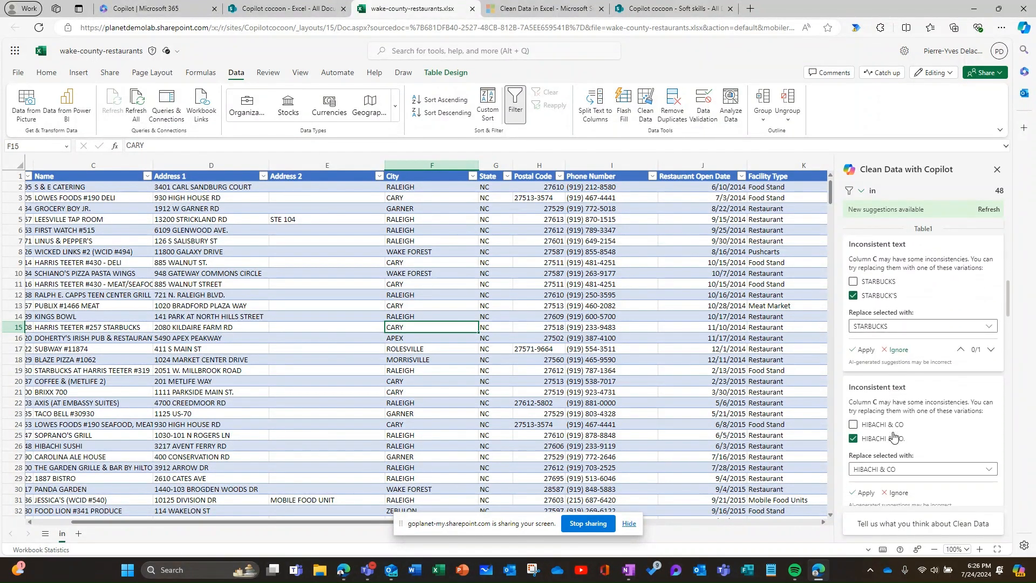
pyautogui.scroll(-2, 893, 437)
pyautogui.scroll(-6, 894, 468)
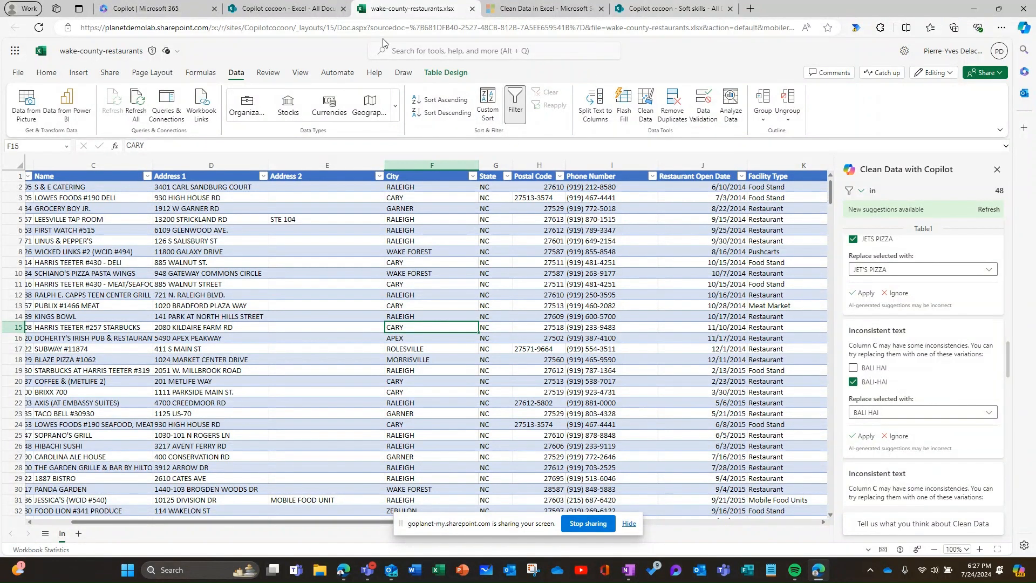
# Open the workbook "Faulty Liberty's Delightful Sinful Bakery & Cafe - Customer feedback1.xlsx" and select the blank Engagement Type cell D4.
pyautogui.click(319, 9)
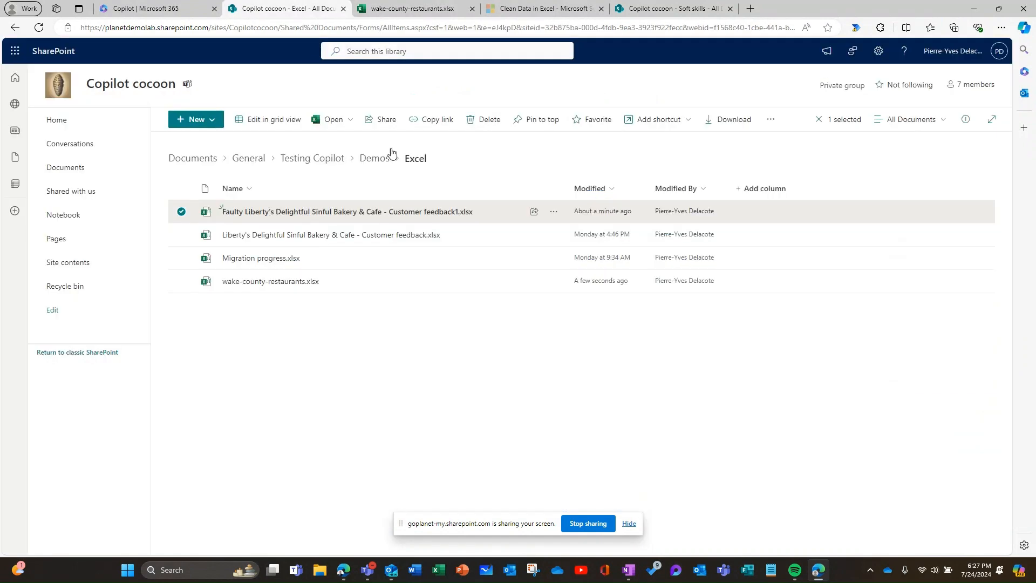
pyautogui.click(300, 213)
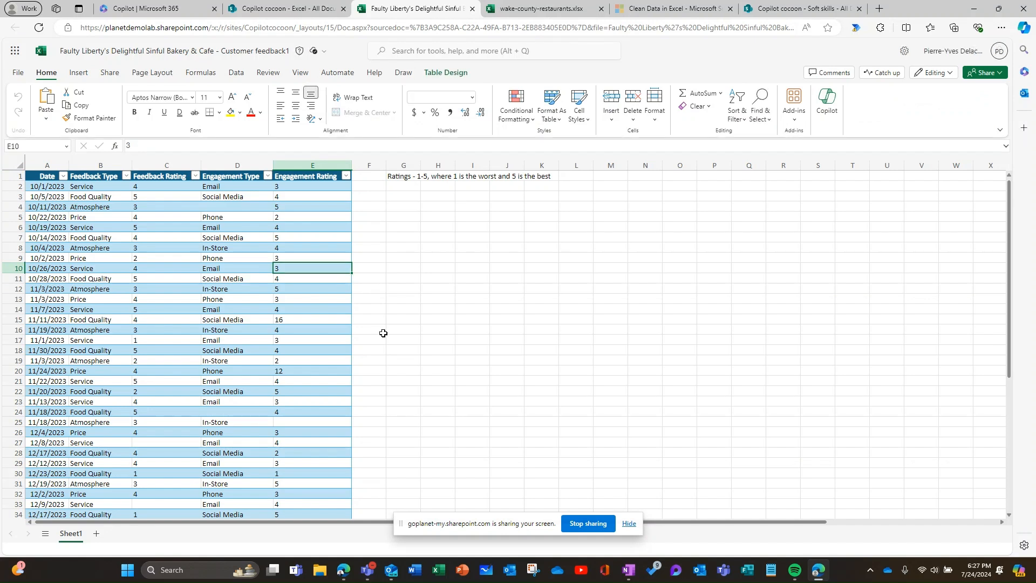
pyautogui.click(238, 204)
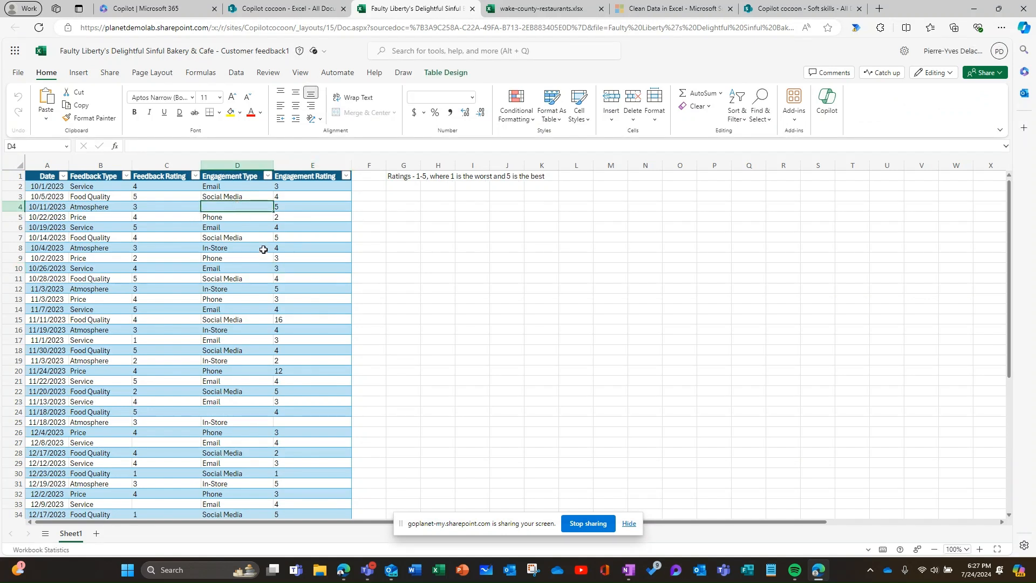
# Inspect the contents of Engagement Rating cell E12 for extra spaces without changing it.
pyautogui.click(293, 299)
pyautogui.click(295, 290)
pyautogui.doubleClick(294, 290)
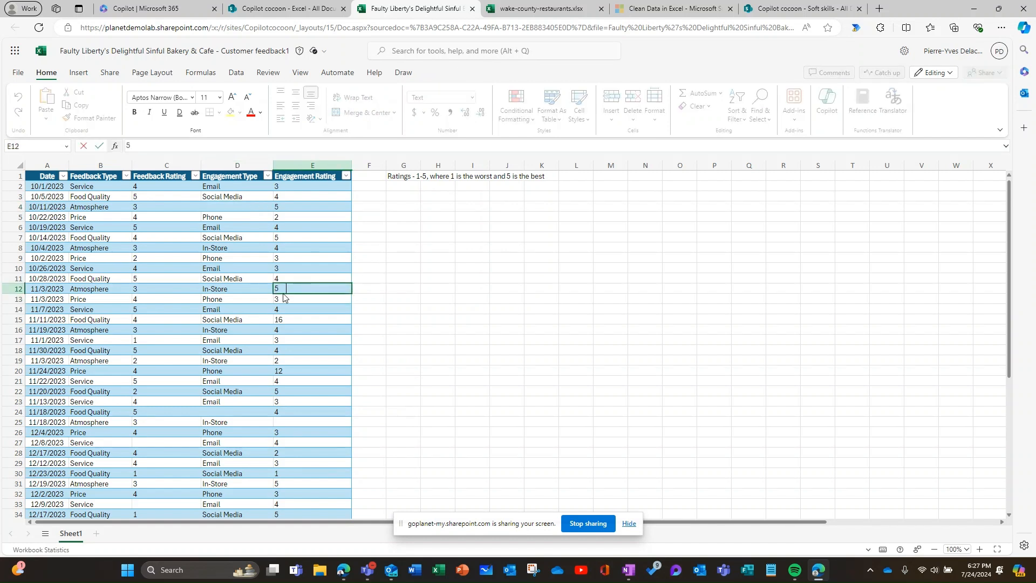
pyautogui.click(447, 326)
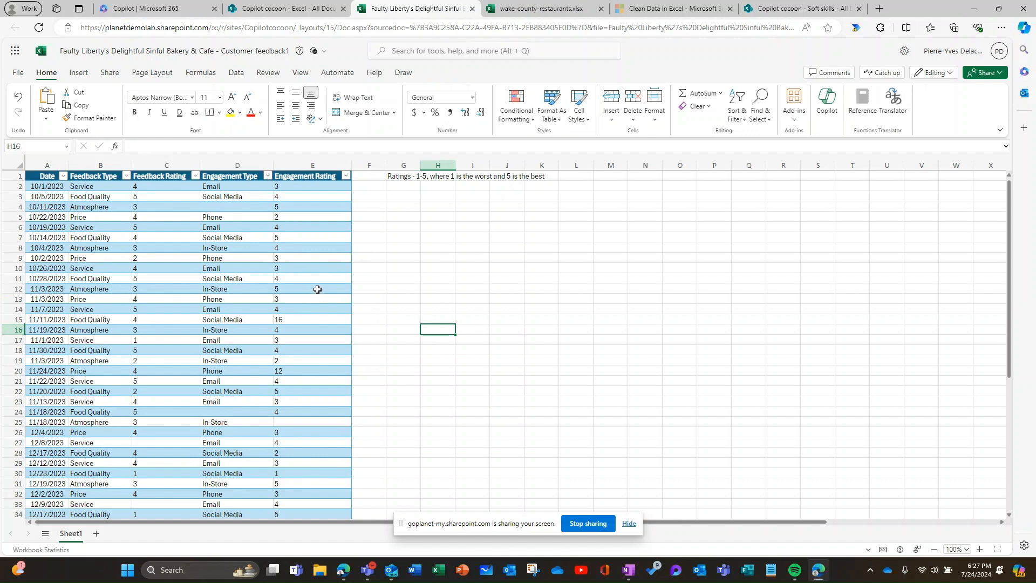
pyautogui.click(316, 290)
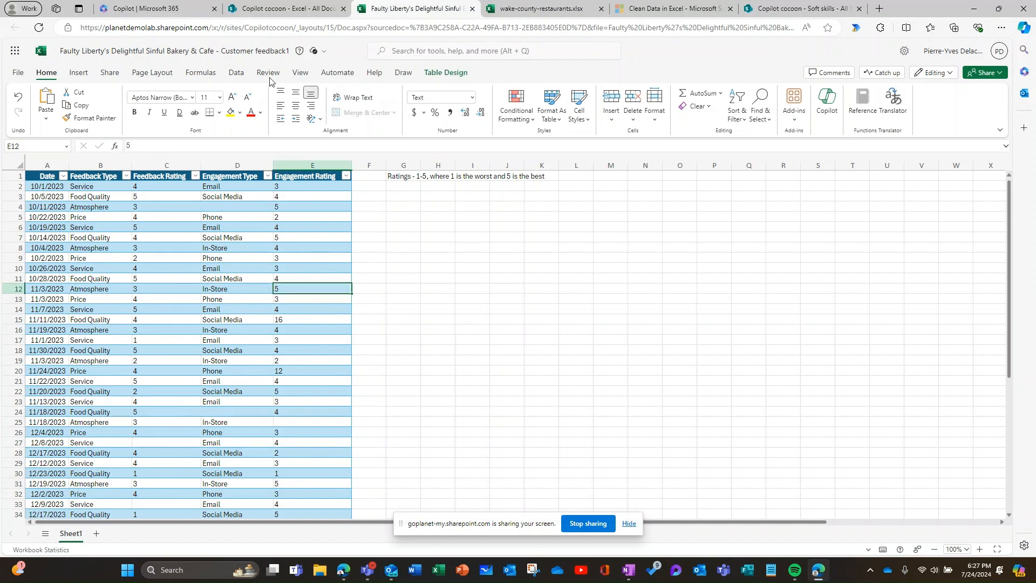
# Run Clean Data on the customer feedback table and apply the extra-spaces removal.
pyautogui.click(236, 73)
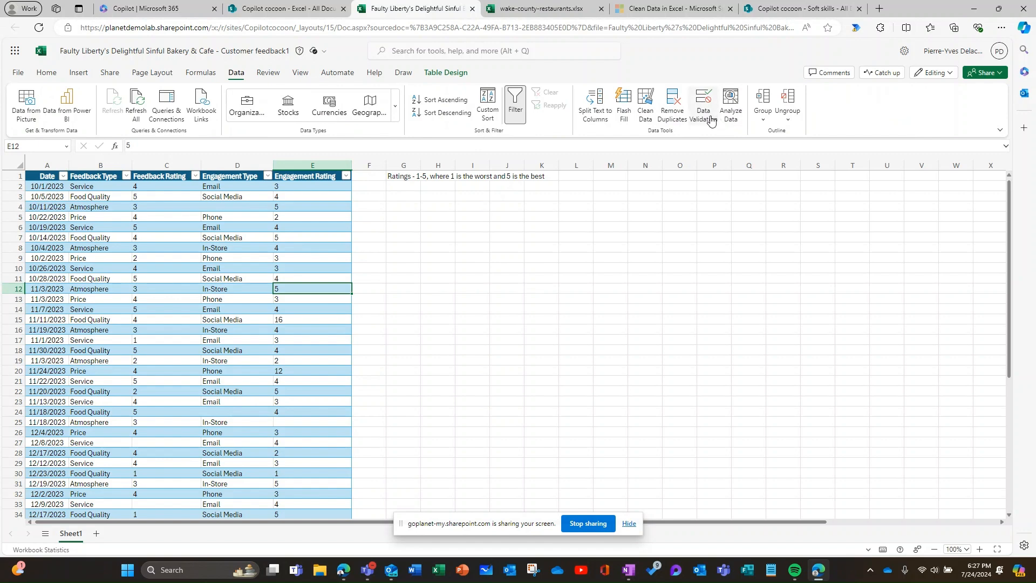
pyautogui.click(646, 107)
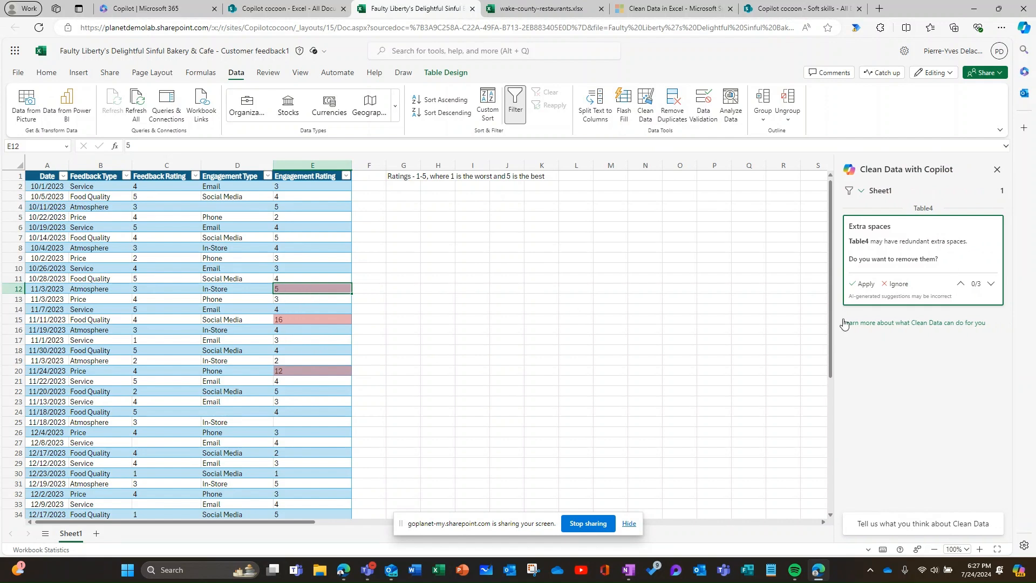
pyautogui.click(864, 286)
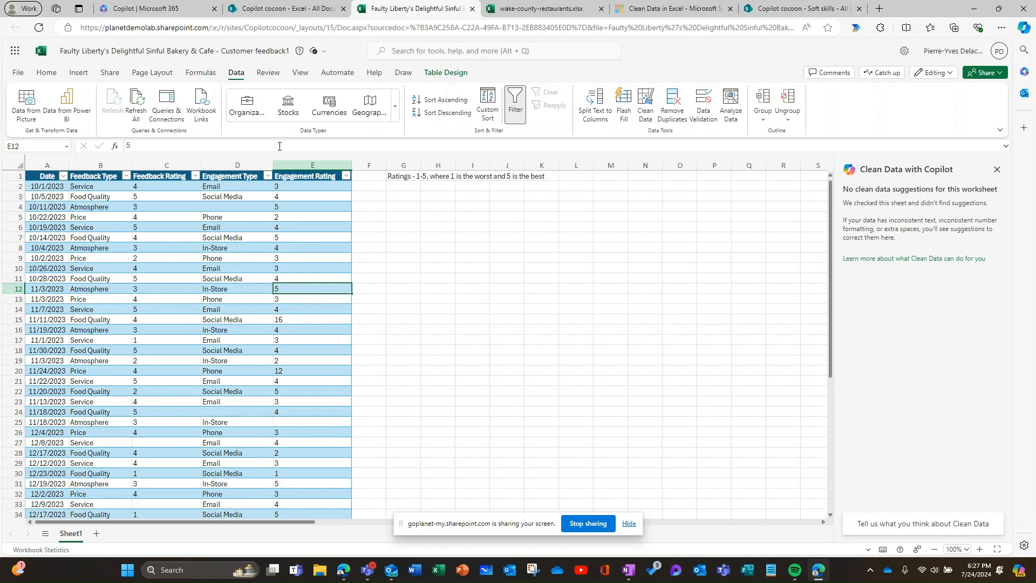
# Open the Copilot assistant for the feedback table and choose its Highlight editing option.
pyautogui.click(47, 72)
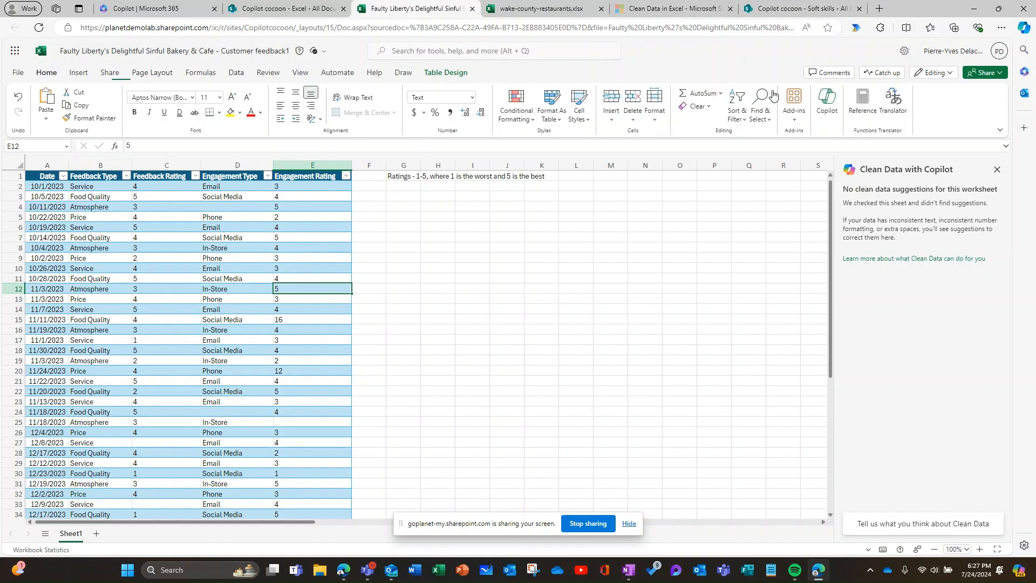
pyautogui.click(829, 103)
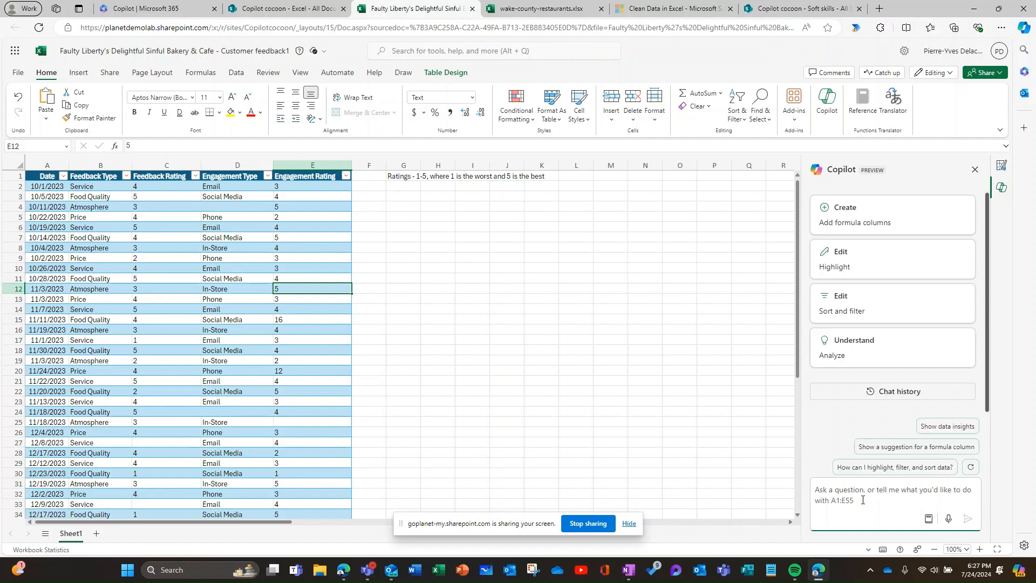
pyautogui.click(868, 263)
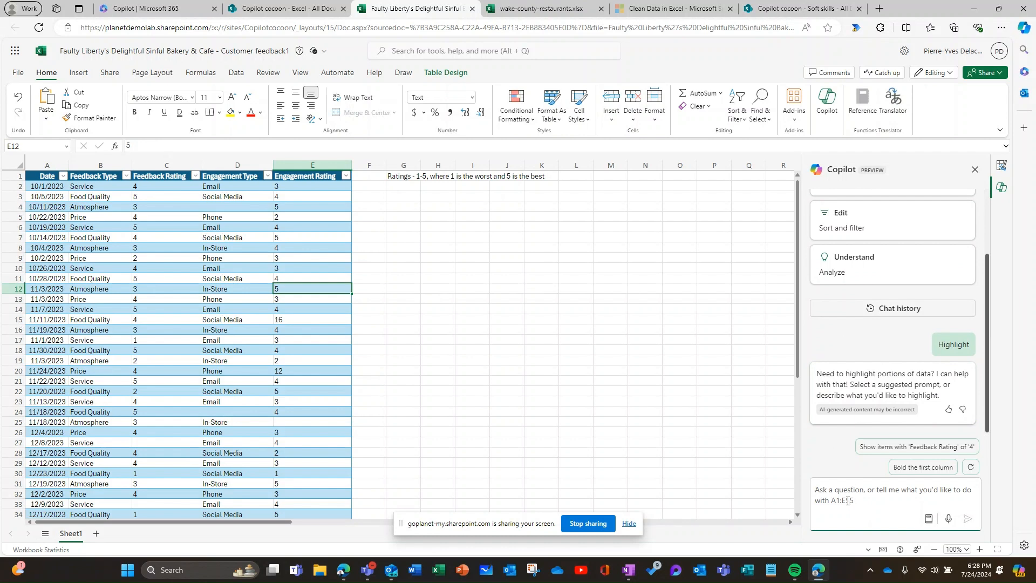
# Send Copilot the prompt "Highlight in yellow the empty cells".
pyautogui.write('Hig')
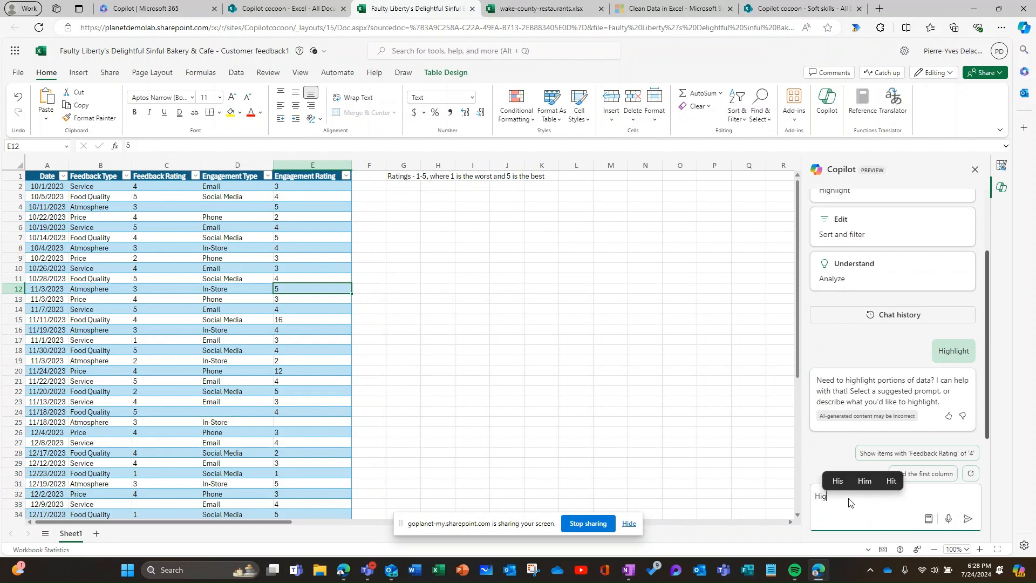
pyautogui.write('hlight in ')
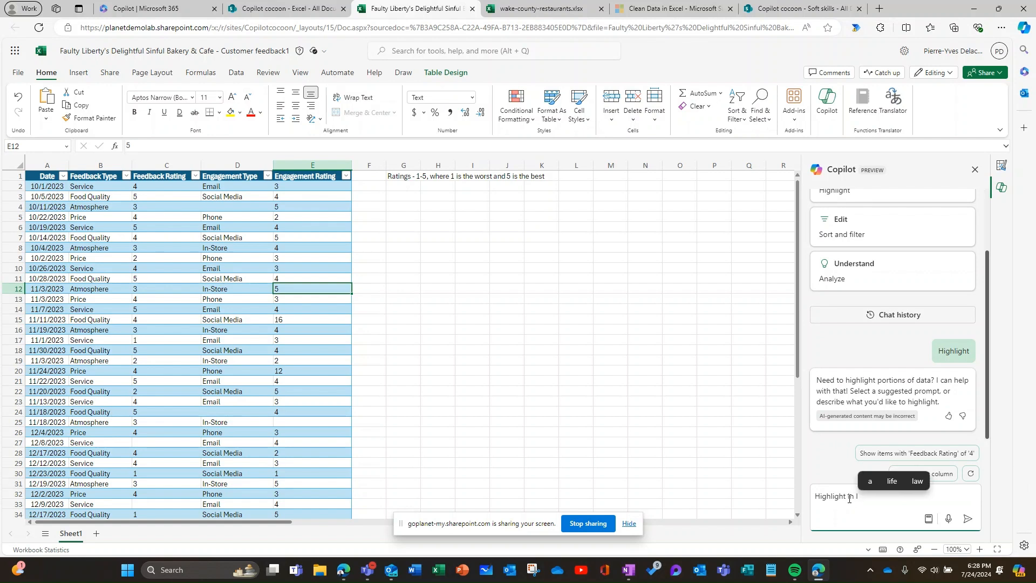
pyautogui.write('yellow')
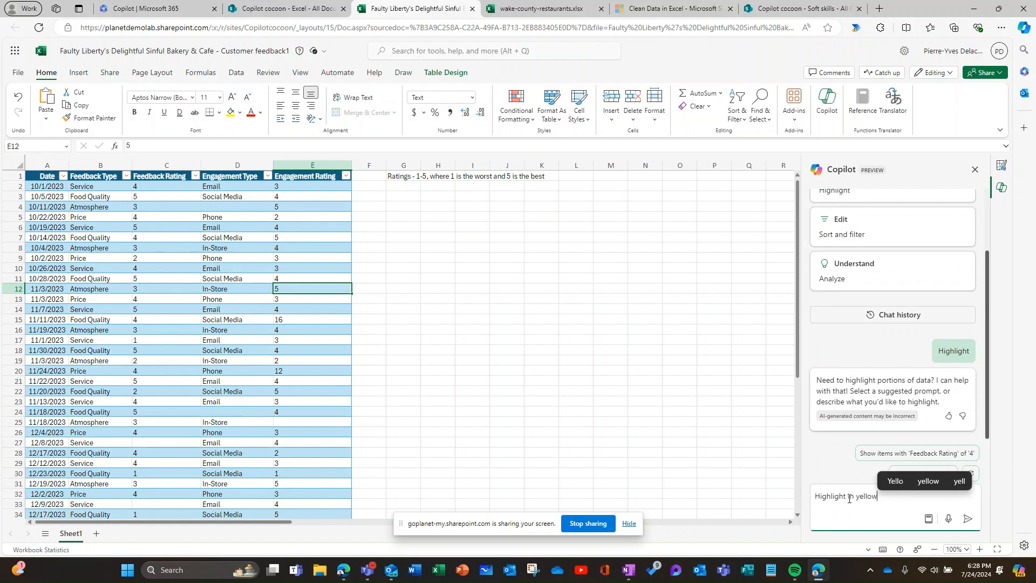
pyautogui.write(' th')
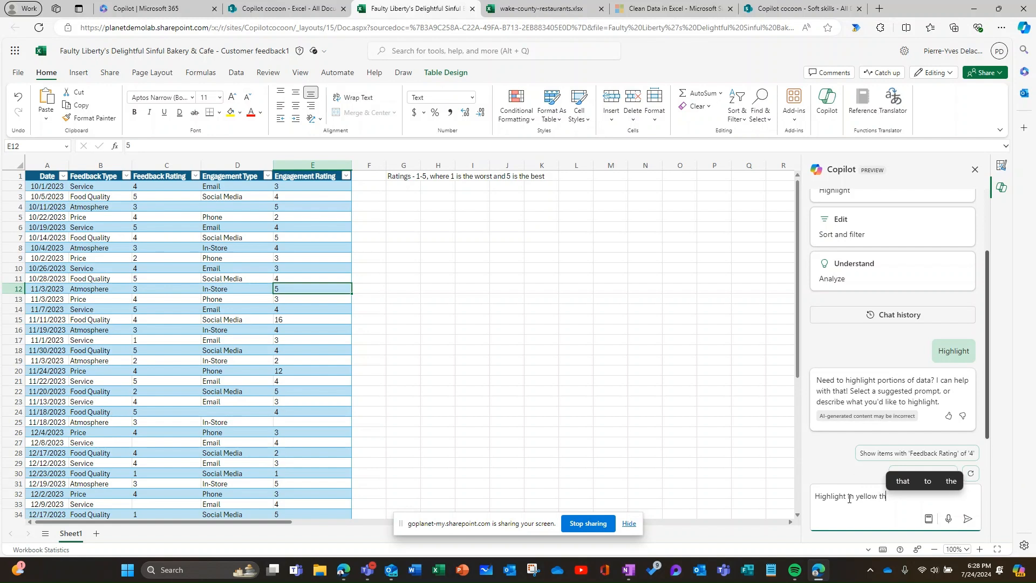
pyautogui.write('e e')
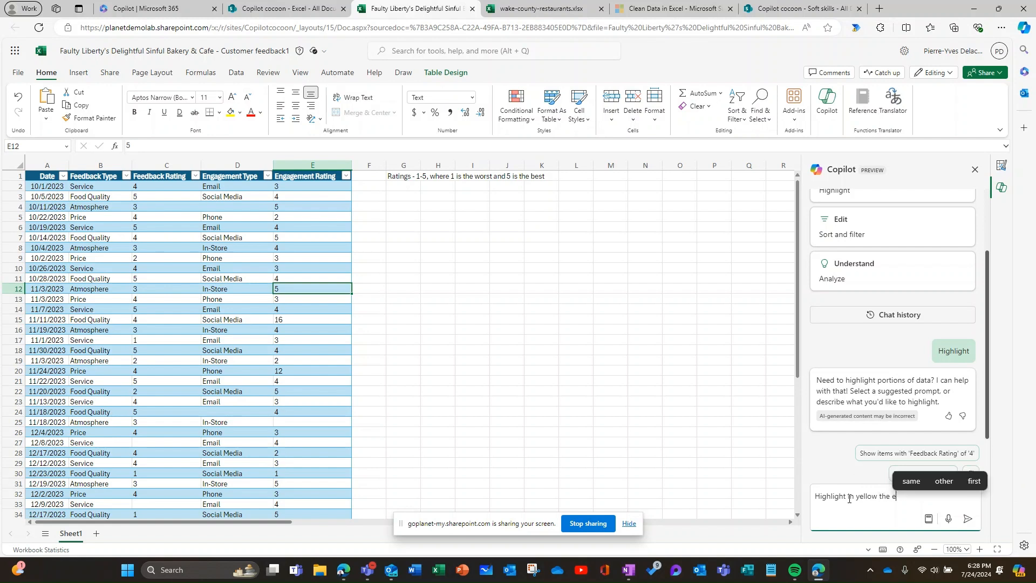
pyautogui.write('mpty cells')
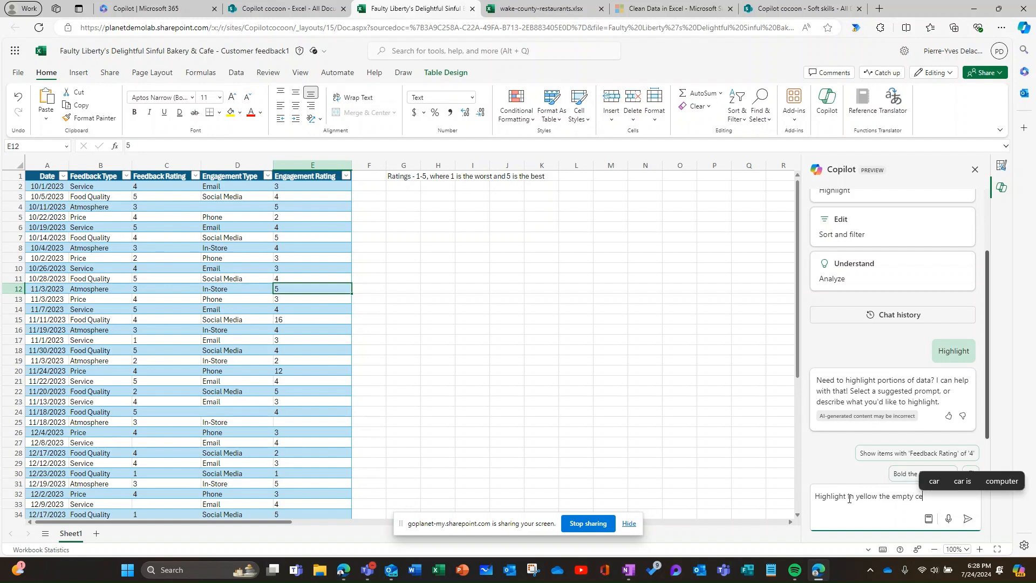
pyautogui.click(967, 519)
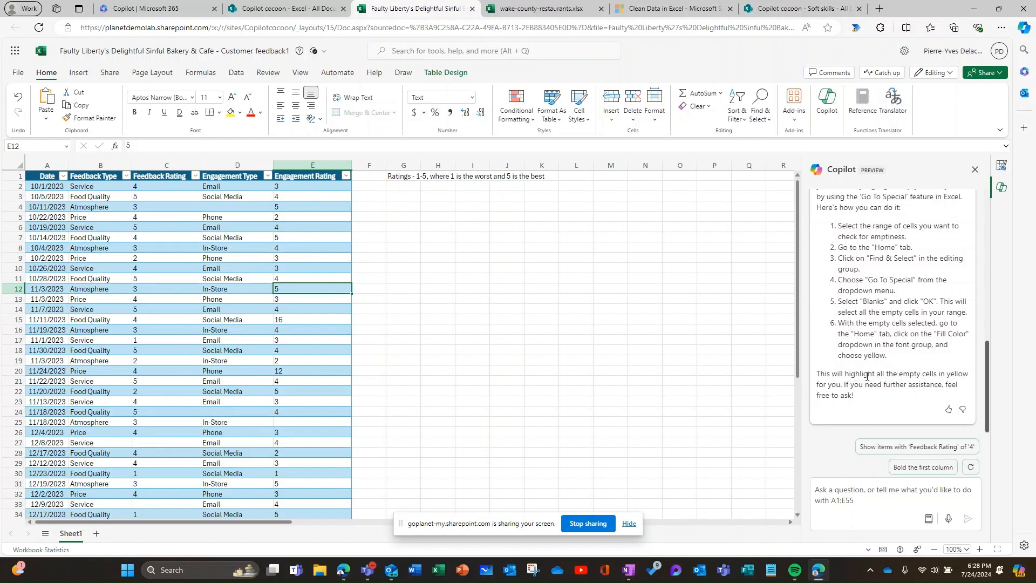
# Copy "highlight all the empty cells in yellow" from Copilot's reply, send it as a prompt and apply the proposed conditional formatting rule.
pyautogui.moveTo(846, 374); pyautogui.dragTo(939, 373)
pyautogui.moveTo(958, 377); pyautogui.dragTo(972, 379)
pyautogui.hotkey('ctrl', 'c')
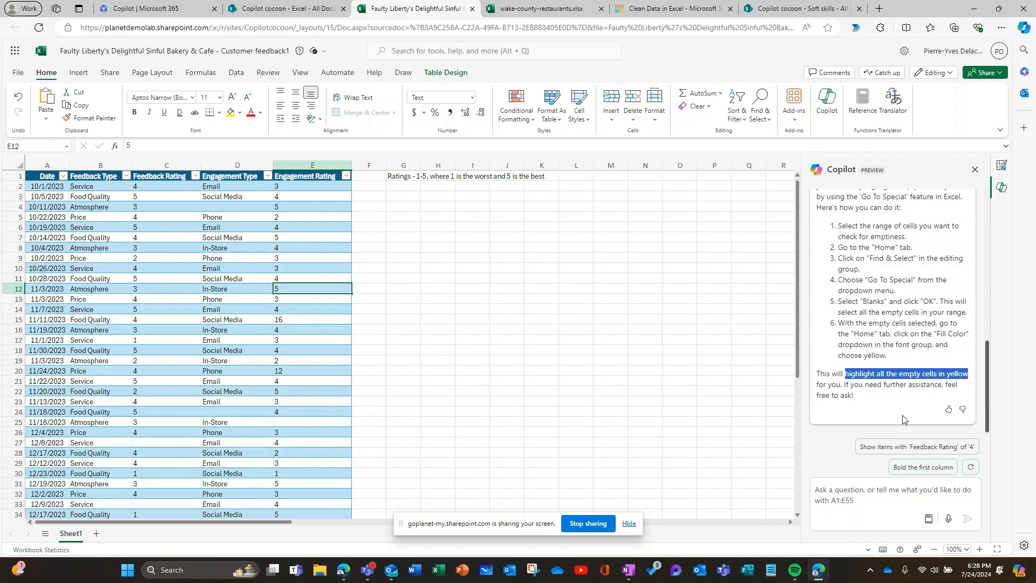
pyautogui.click(883, 494)
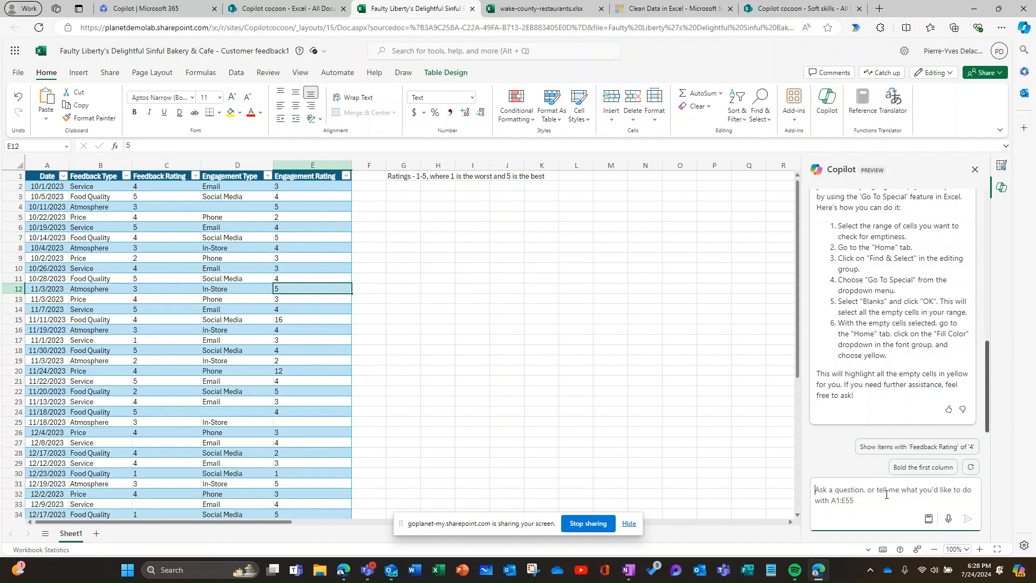
pyautogui.hotkey('ctrl', 'v')
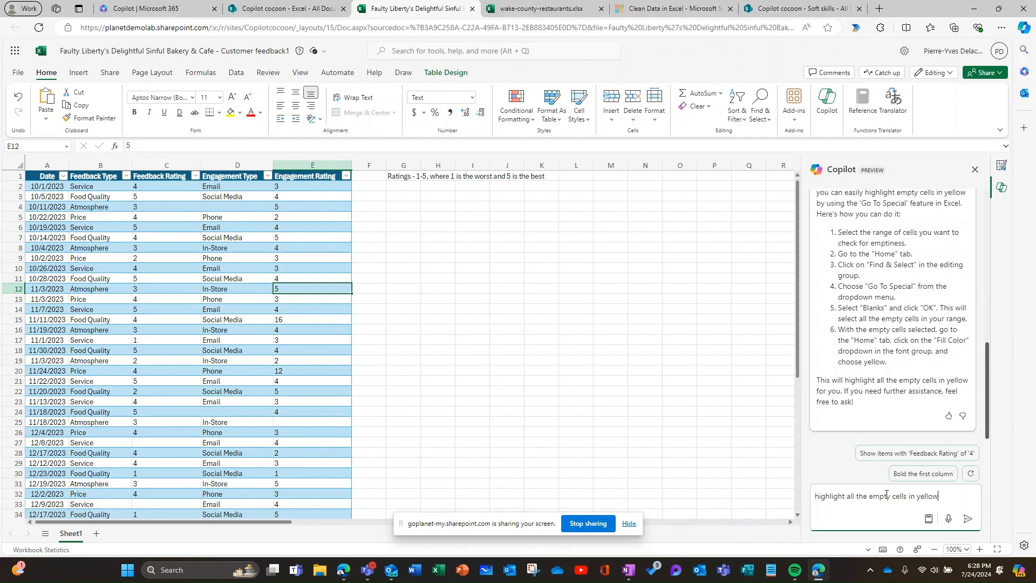
pyautogui.click(968, 519)
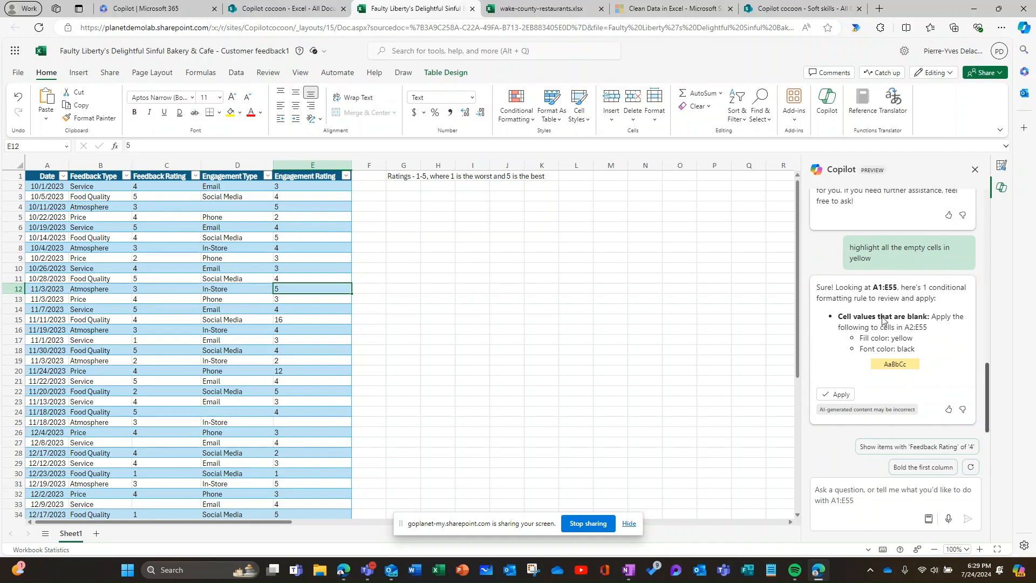
pyautogui.click(838, 396)
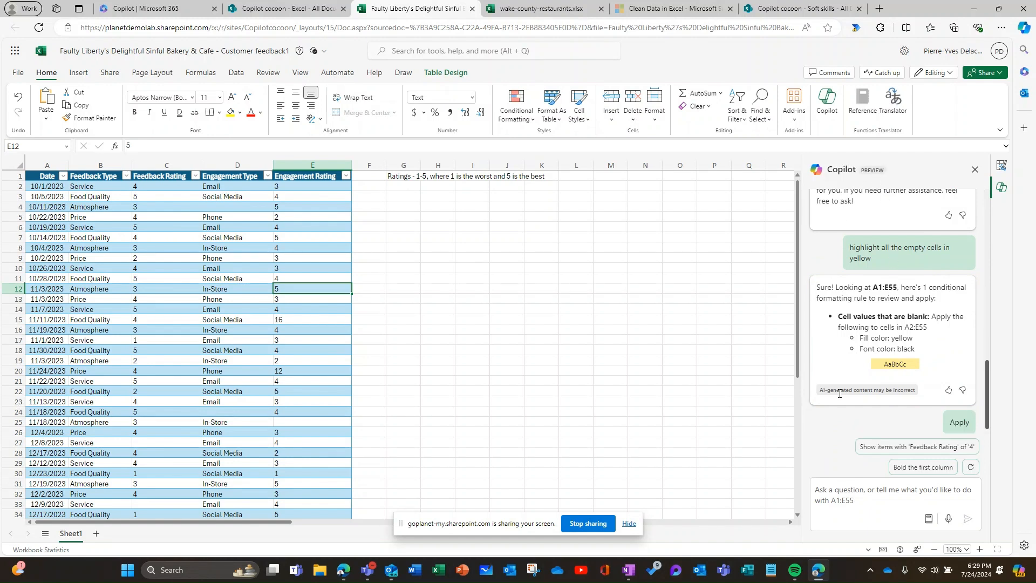